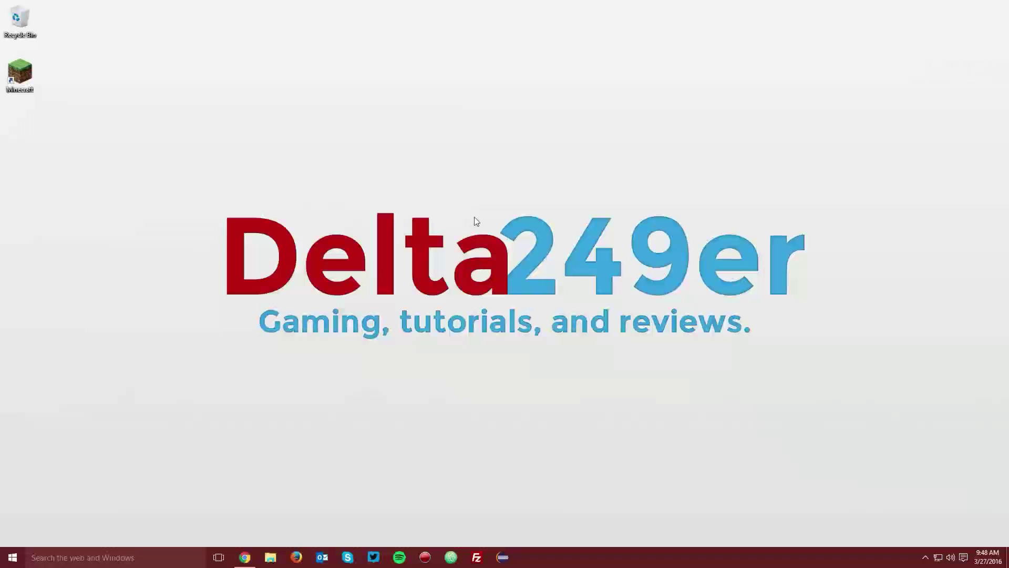
- Switch to Chrome and open the Minecraft Forge downloads page for version 1.9
left_click(245, 557)
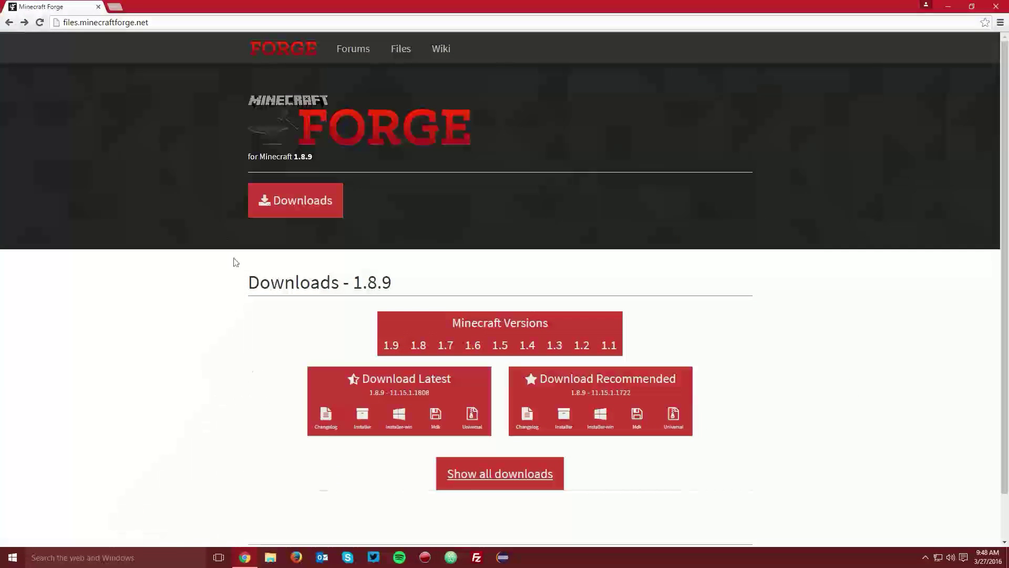
left_click(154, 21)
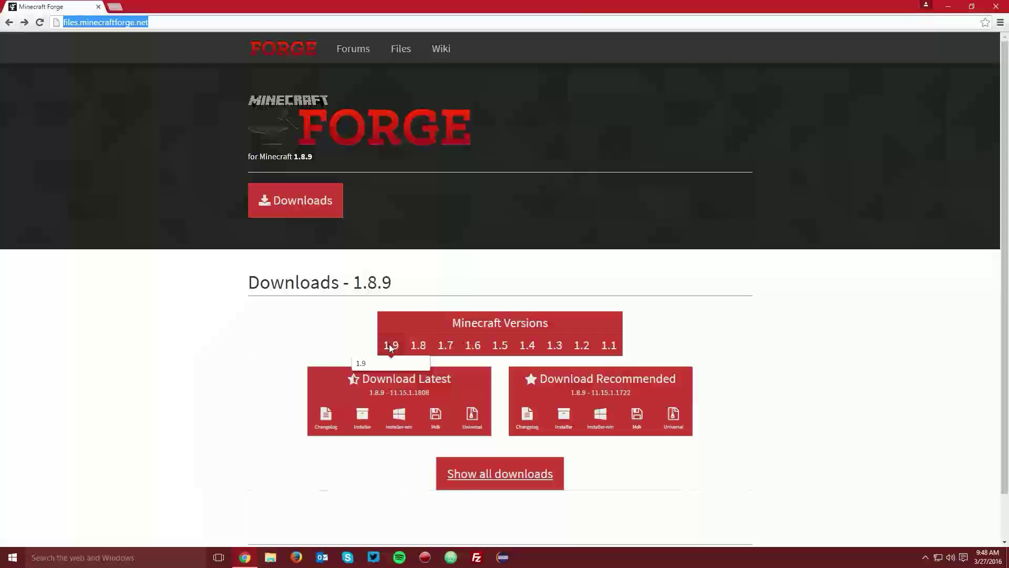
left_click(368, 365)
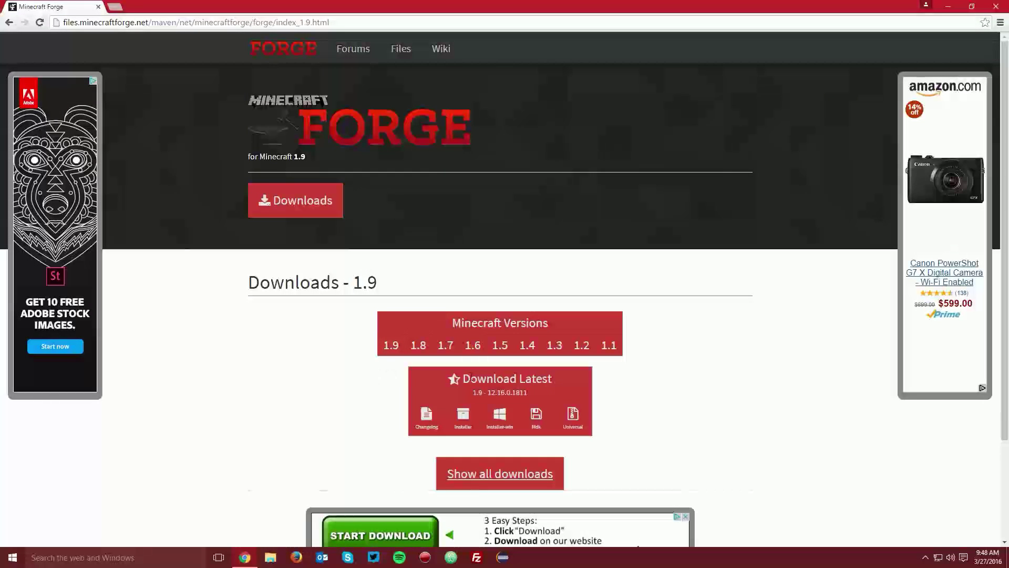
- Download the latest Forge 1.9 installer, skip the advertisement, save the jar to the Desktop and minimize the browser
left_click(464, 420)
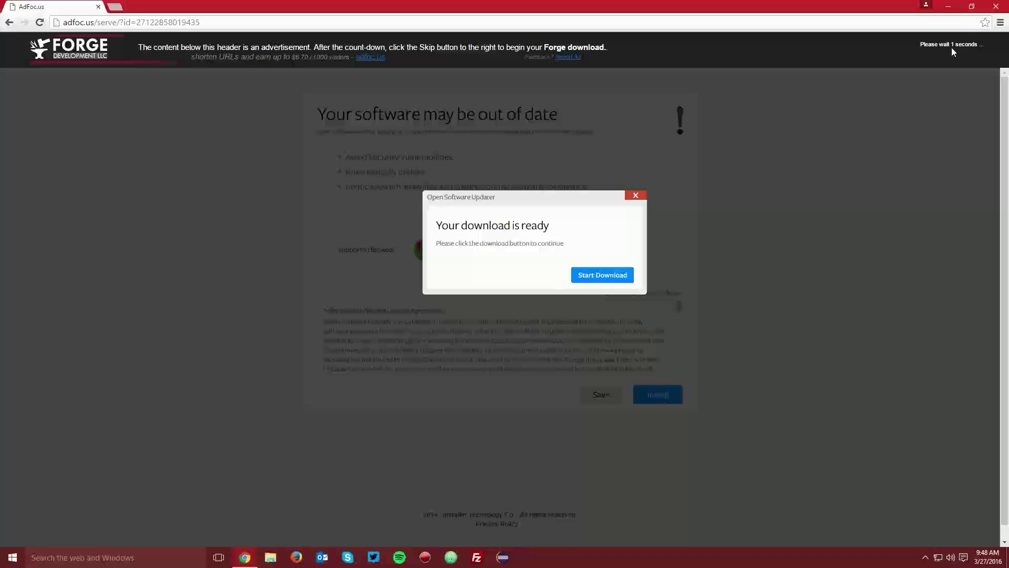
left_click(950, 51)
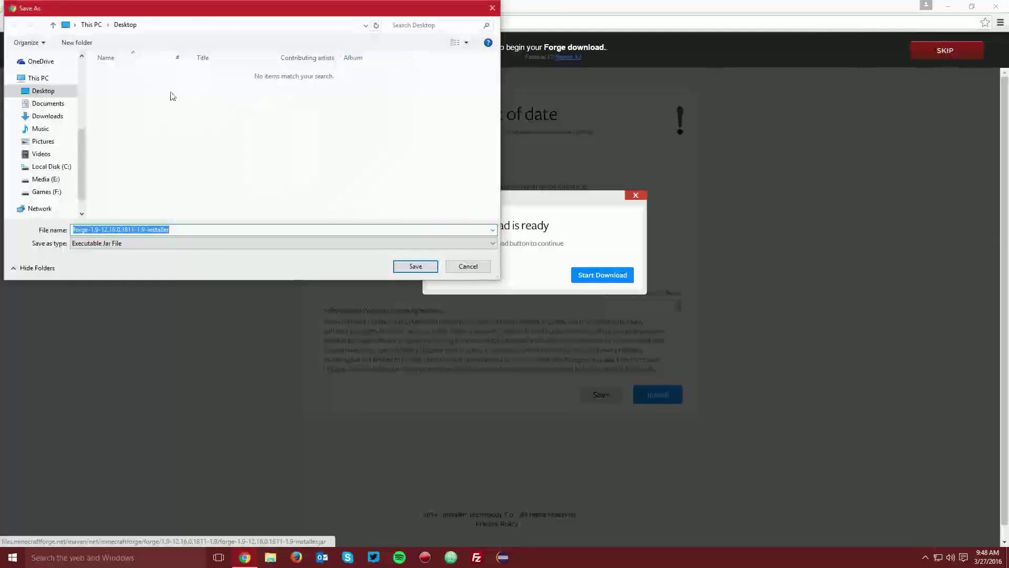
left_click(43, 90)
left_click(415, 266)
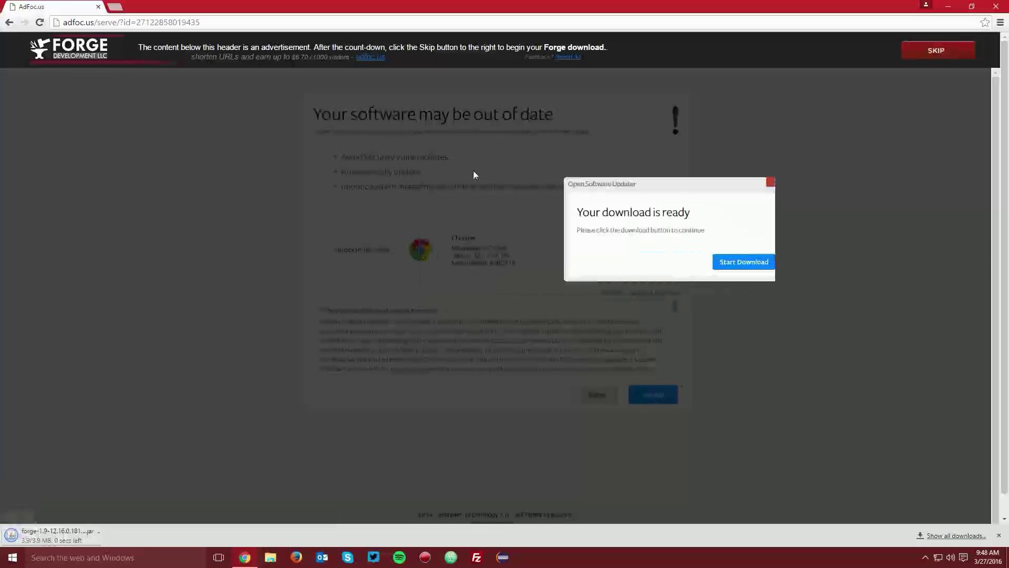
left_click(948, 6)
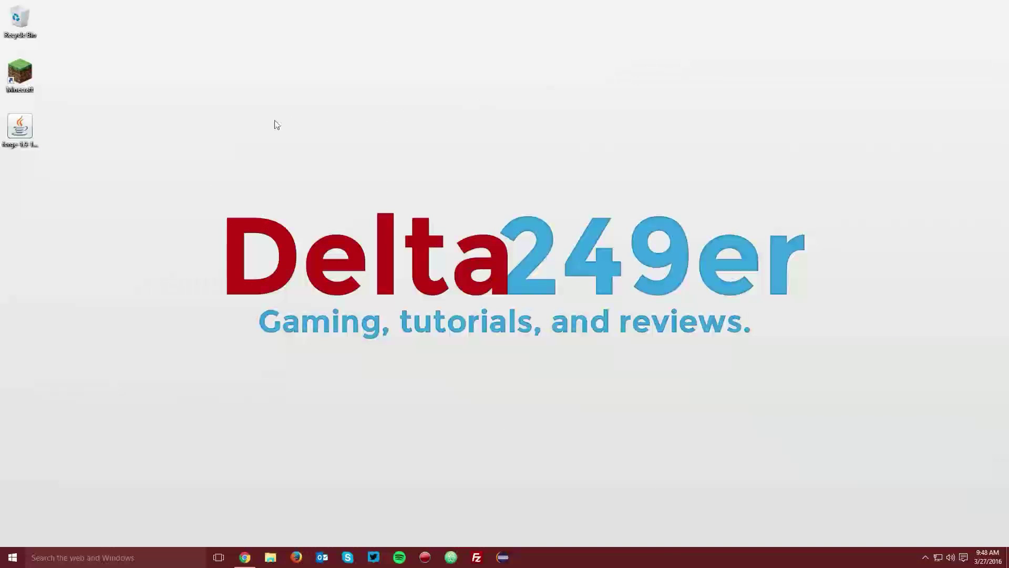
- Run the Forge installer from the desktop with Java(TM) Platform SE binary and install the client
right_click(18, 129)
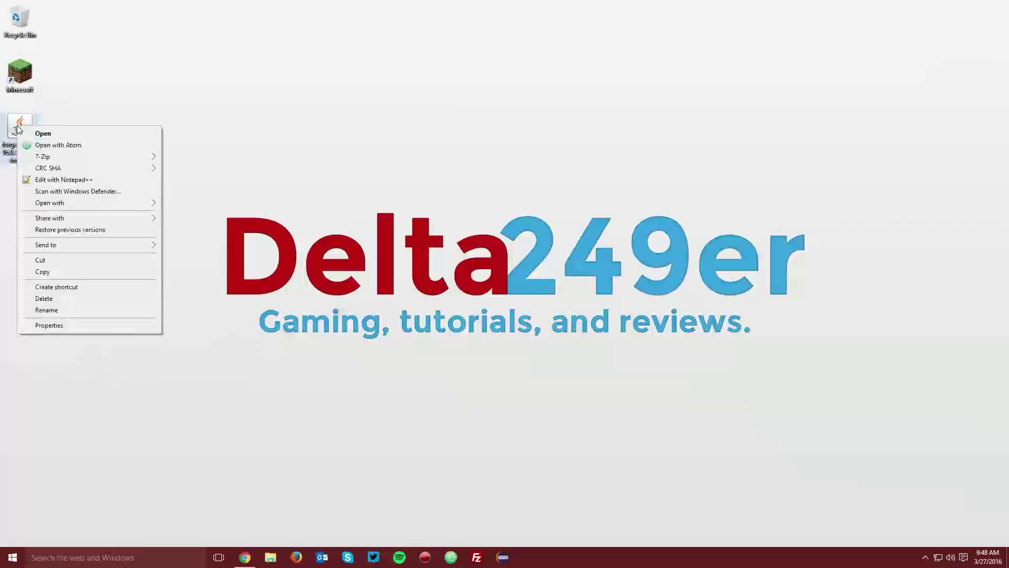
mouse_move(79, 203)
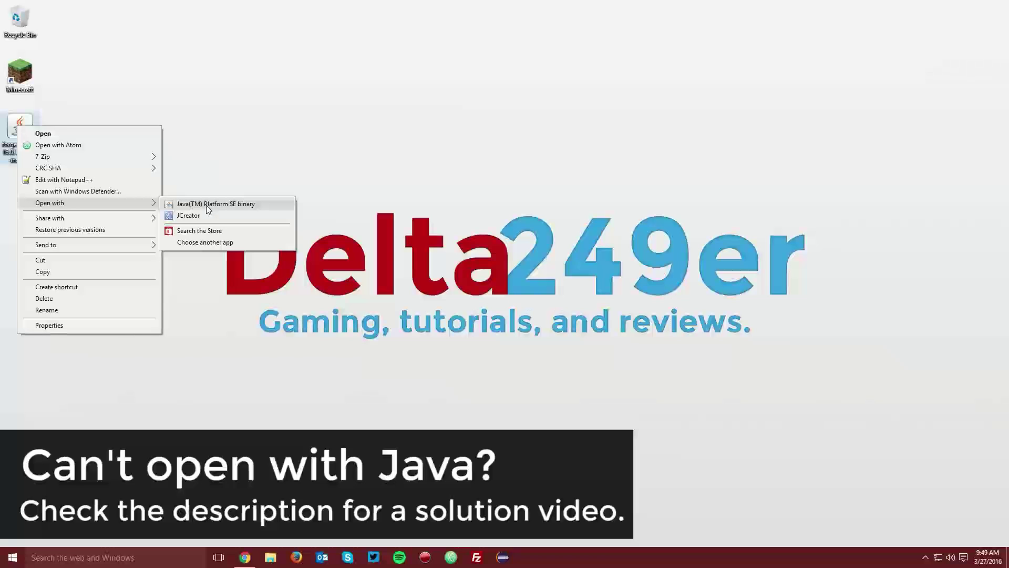
left_click(208, 207)
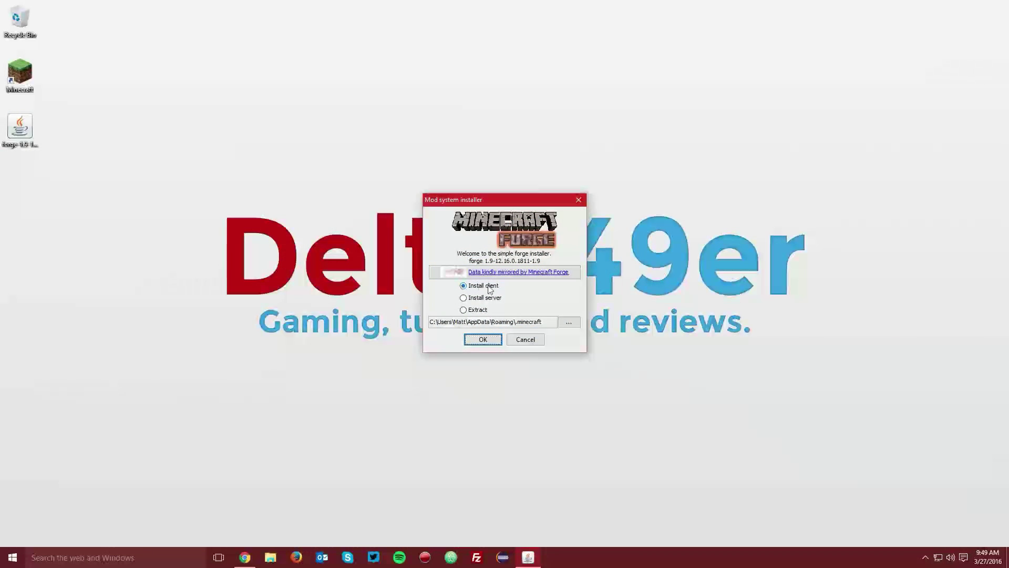
left_click(482, 339)
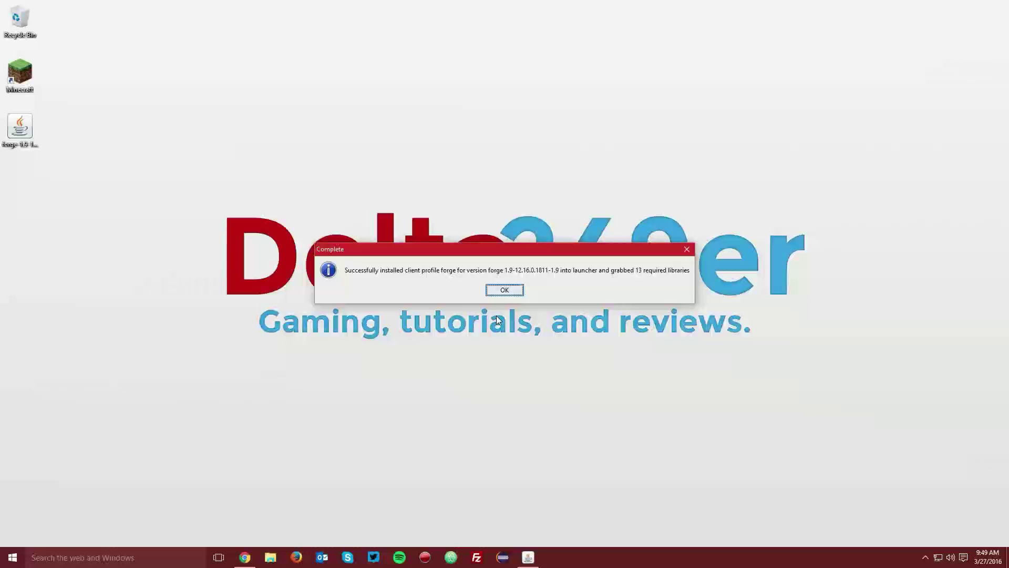
left_click(504, 290)
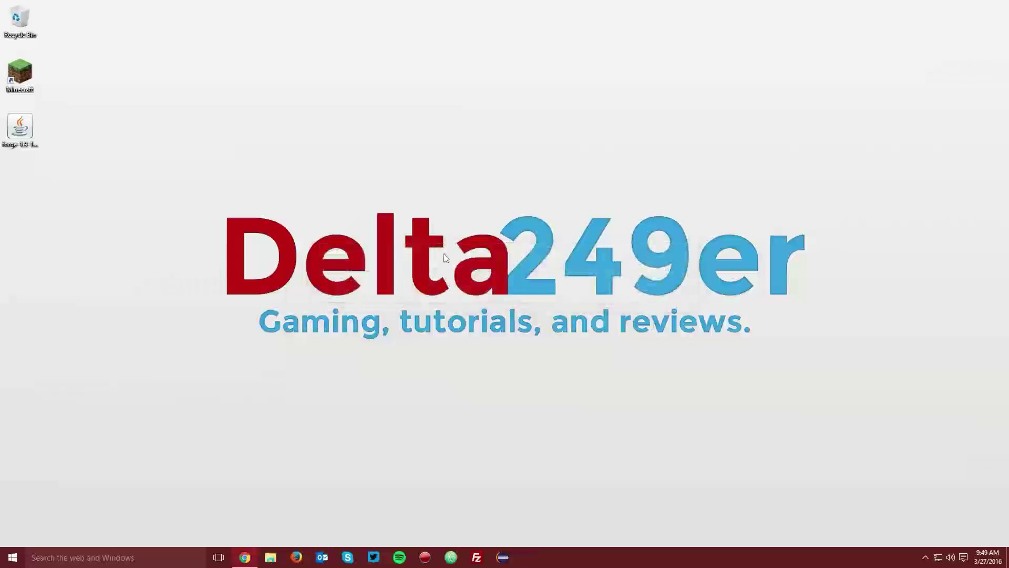
- Open the Minecraft launcher, choose the forge profile and start the game
double_click(26, 72)
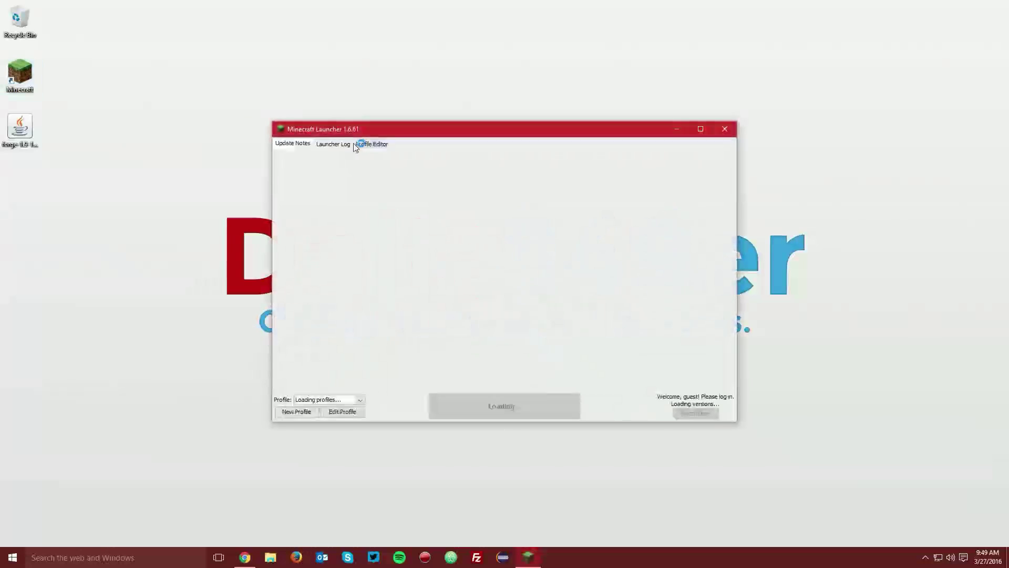
left_click(361, 399)
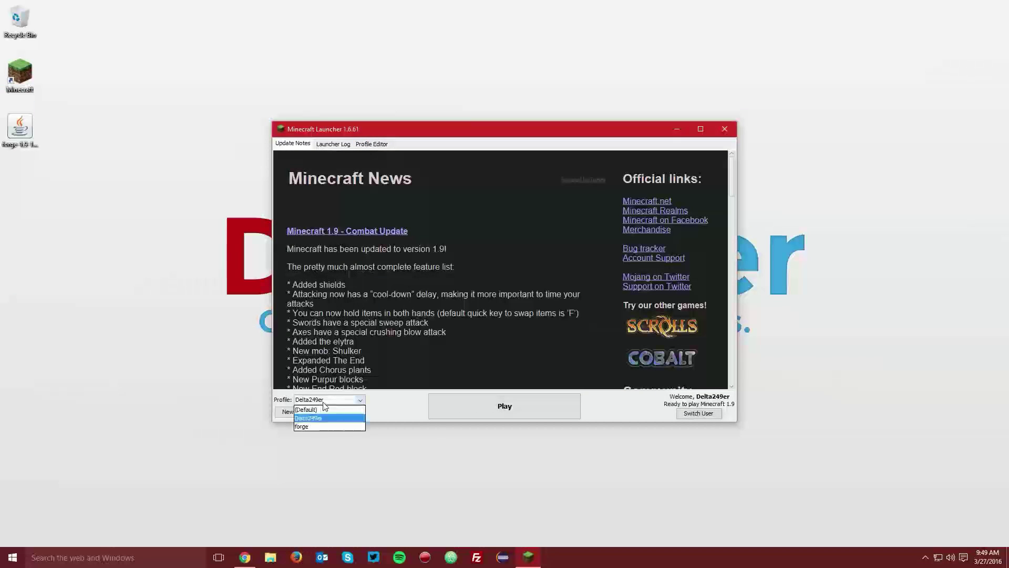
left_click(318, 427)
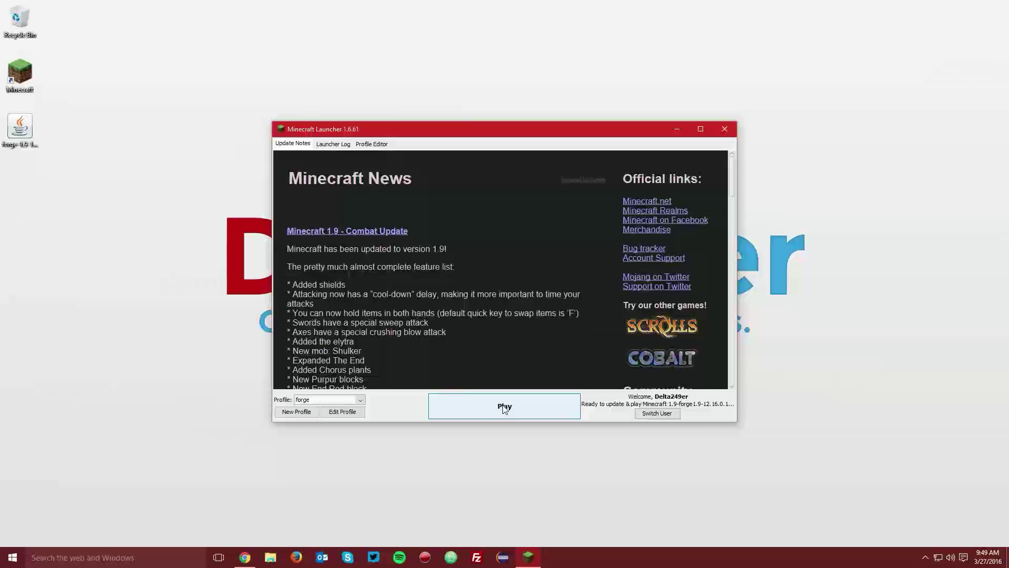
left_click(503, 407)
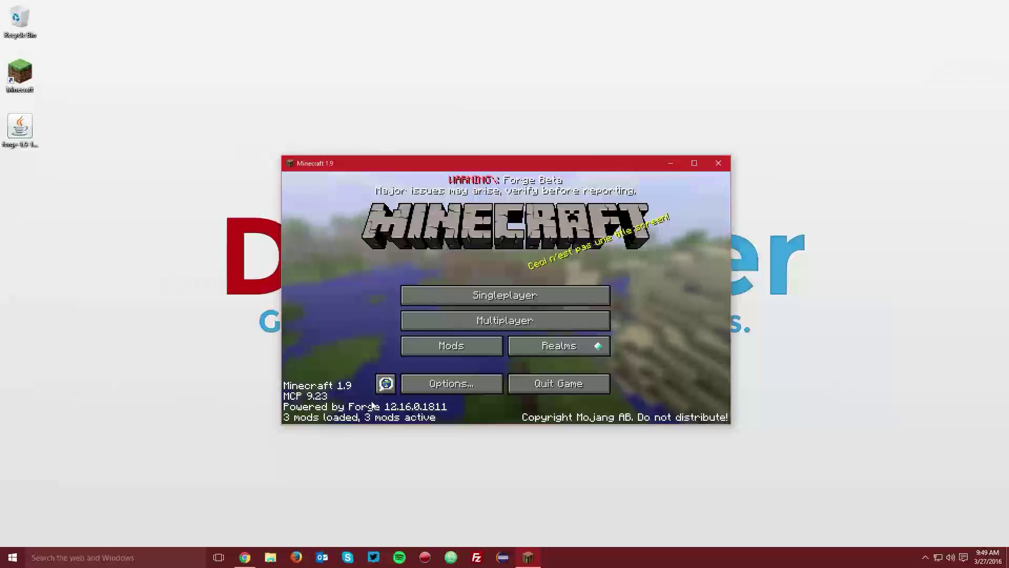
- Check the list of loaded mods in Minecraft and quit the game
left_click(429, 346)
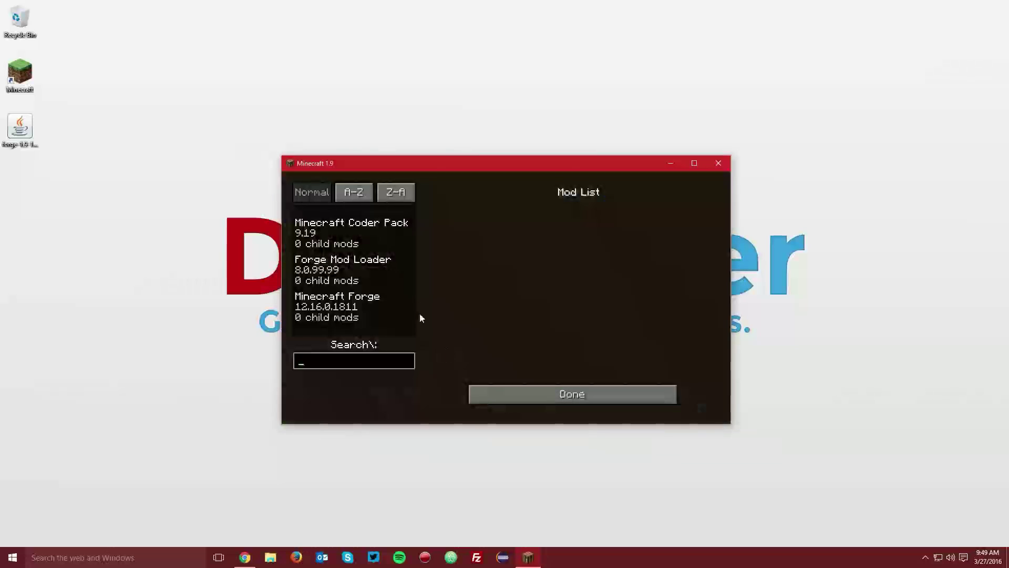
left_click(573, 393)
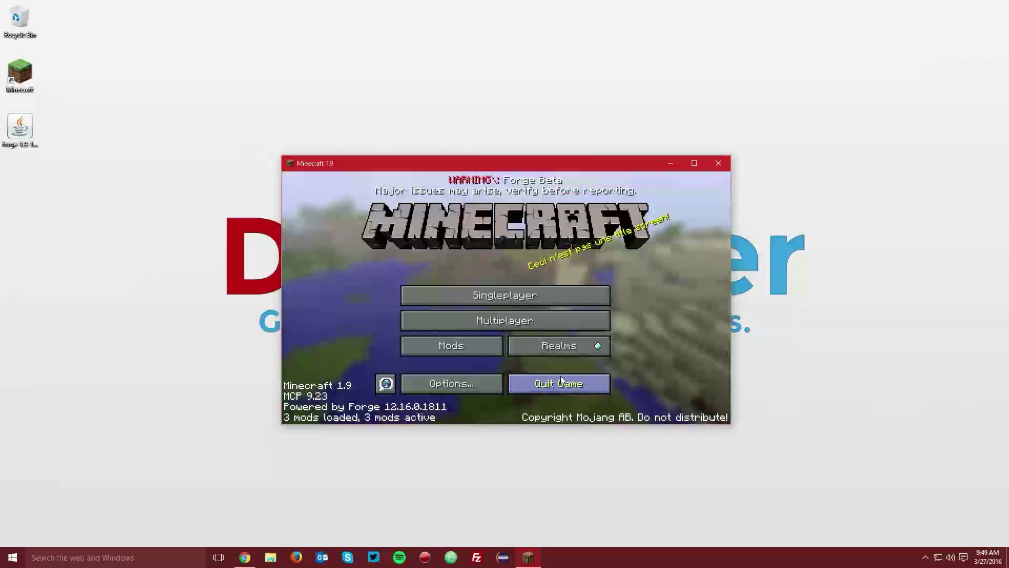
left_click(556, 385)
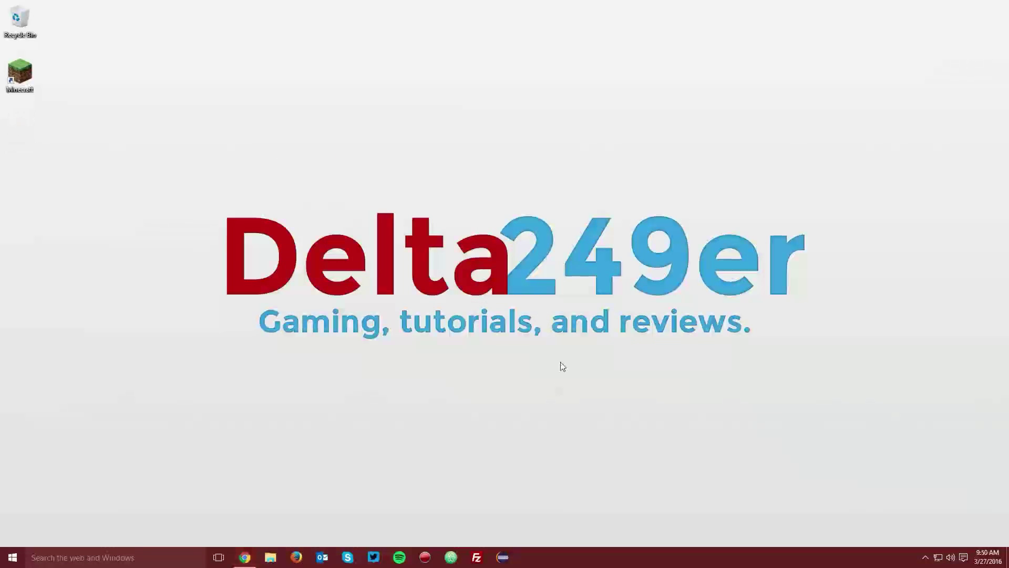
- Switch to Chrome and open the OptiFine 1.9.0 HD U B1 download page, skipping the advertisement
left_click(245, 558)
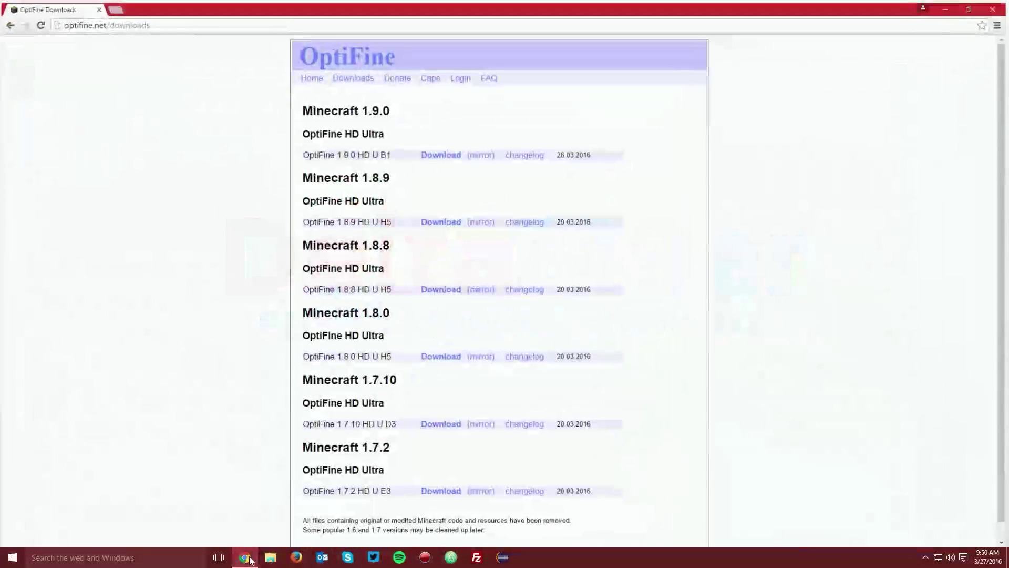
left_click(63, 22)
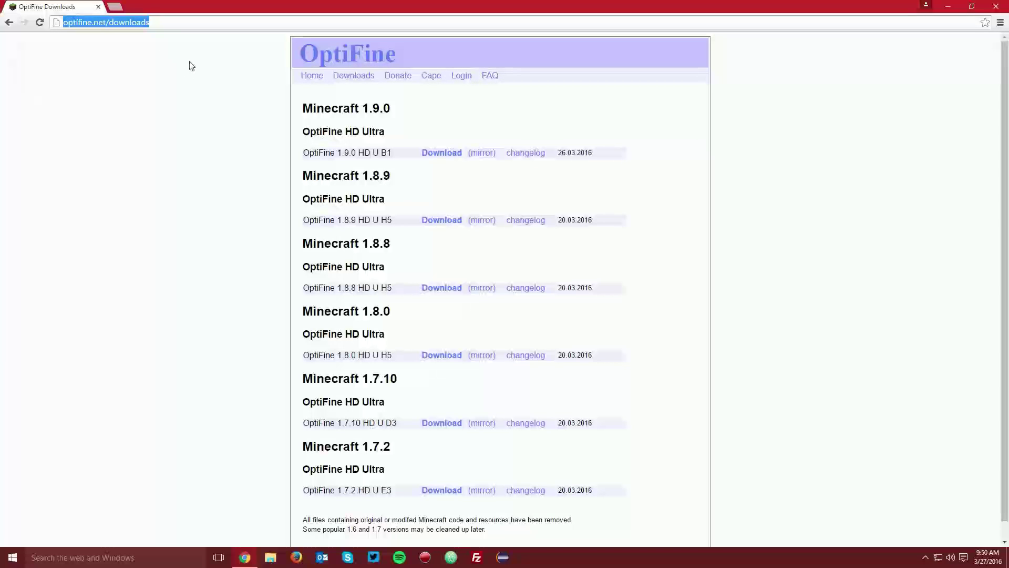
left_click_drag(400, 109, 298, 108)
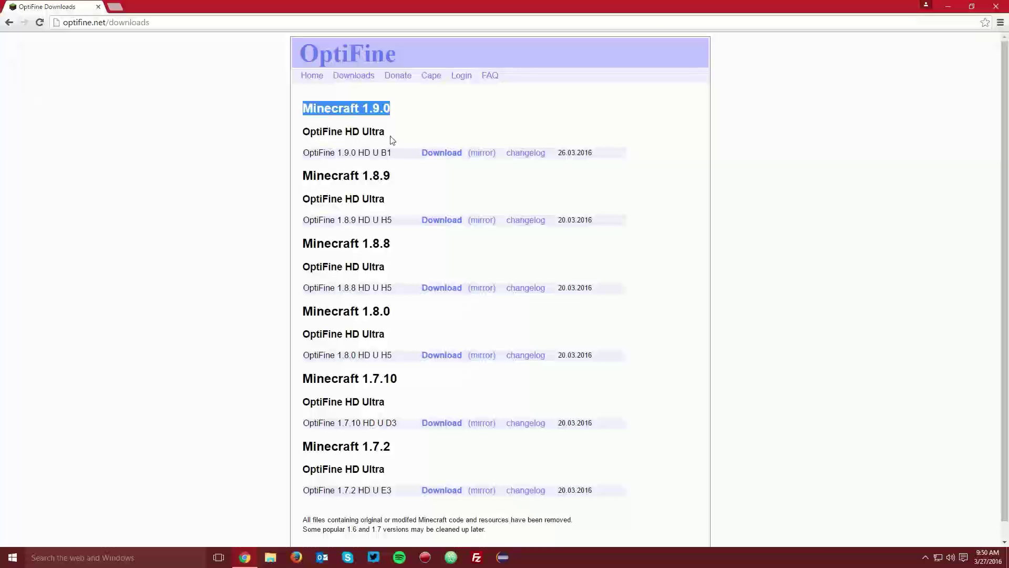
left_click_drag(391, 138, 333, 134)
left_click(335, 134)
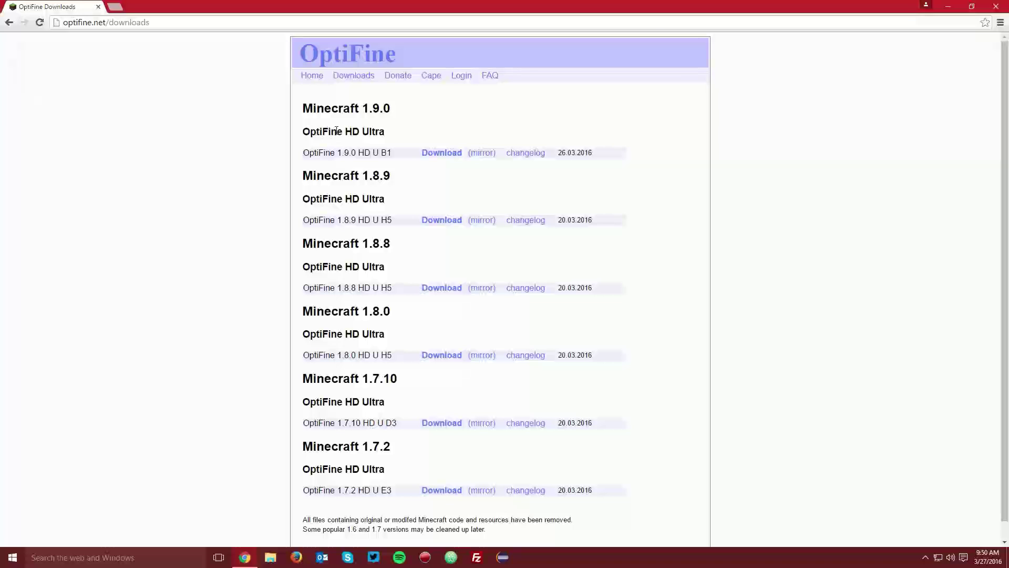
left_click(440, 152)
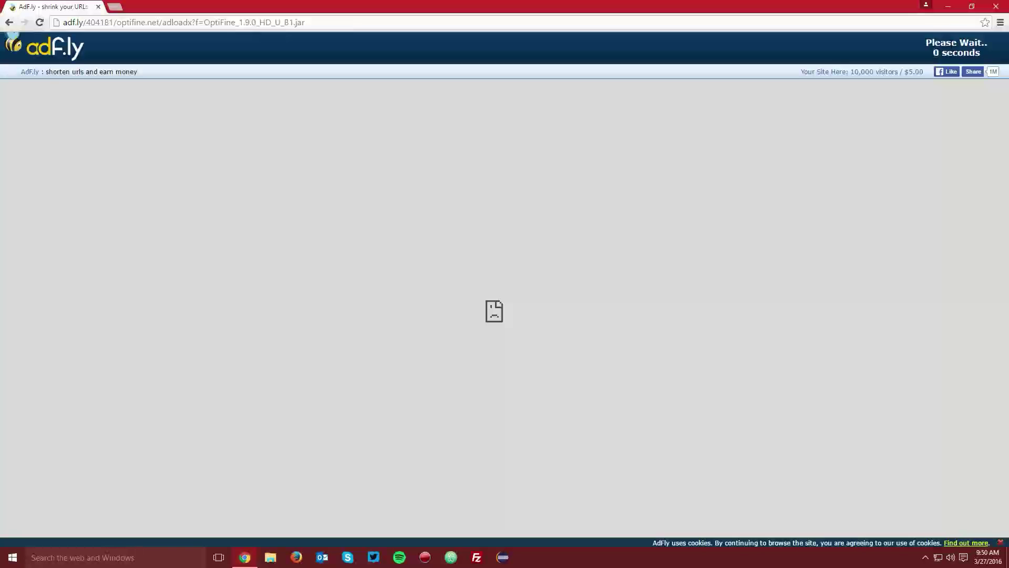
left_click(951, 50)
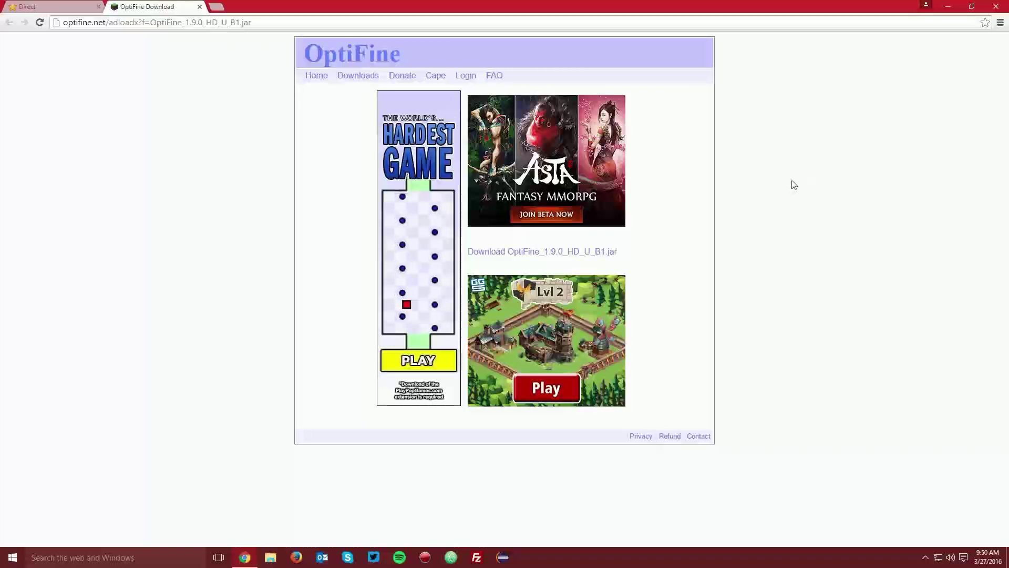
- Download OptiFine_1.9.0_HD_U_B1.jar and save it to the Desktop
left_click(564, 252)
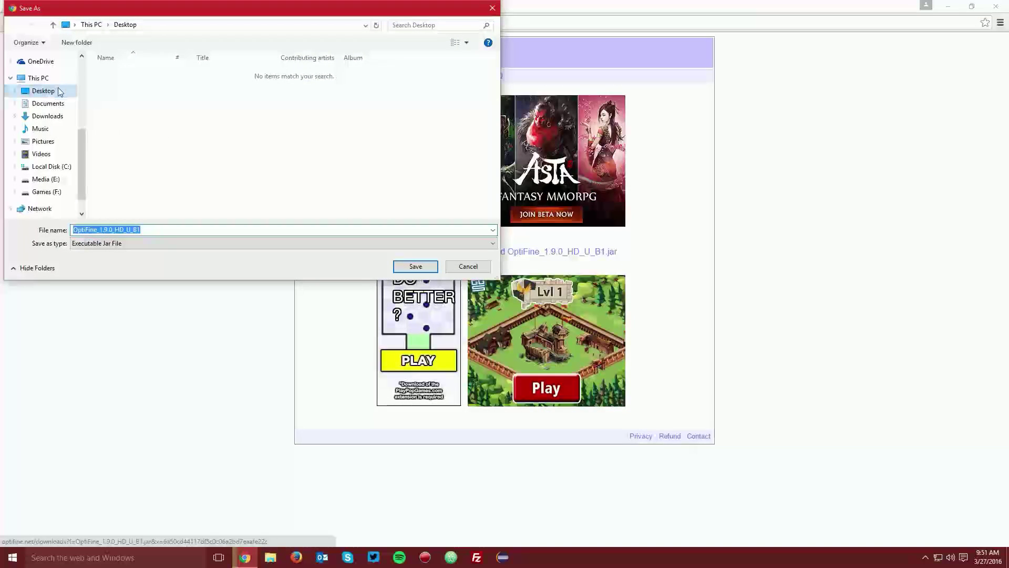
left_click(58, 89)
left_click(415, 266)
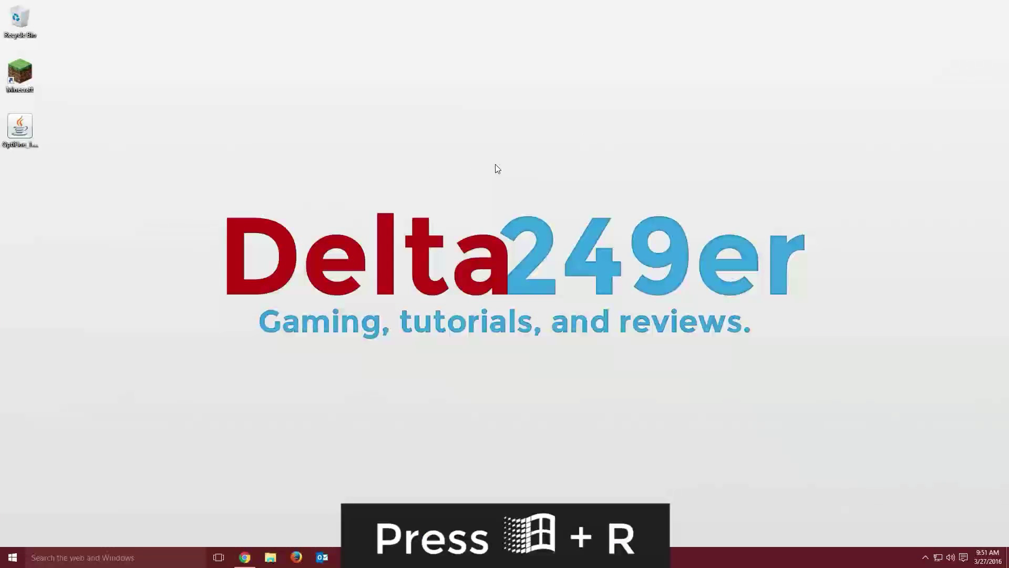
- Open the %appdata% location through the Run dialog and enter the .minecraft folder
key("super+r")
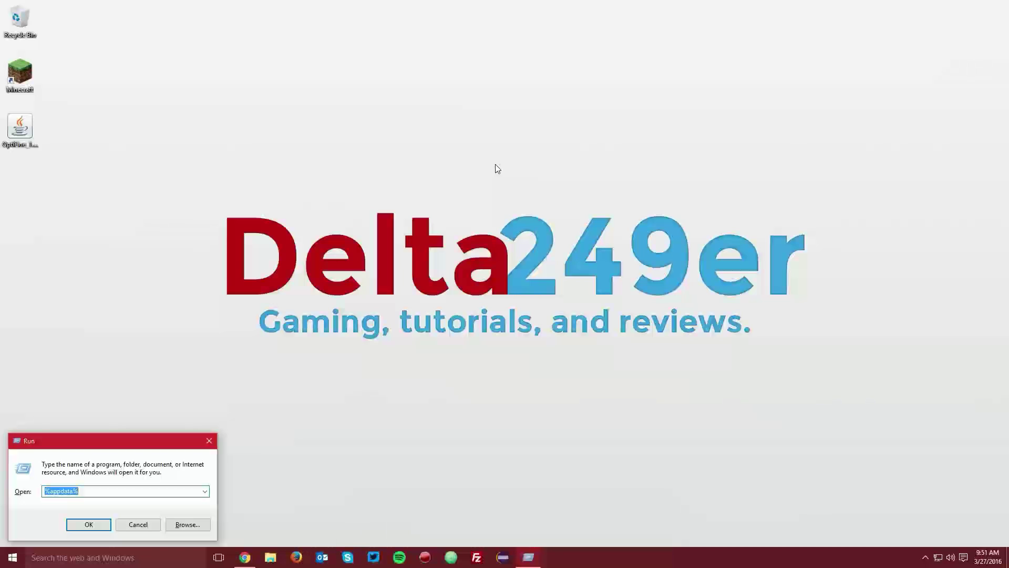
type("%appdata%")
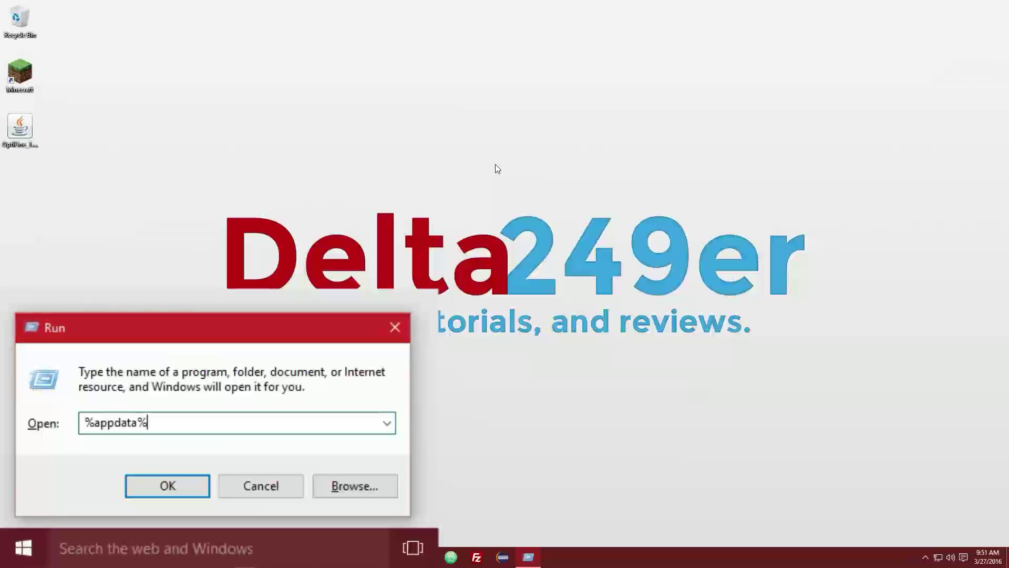
left_click(168, 484)
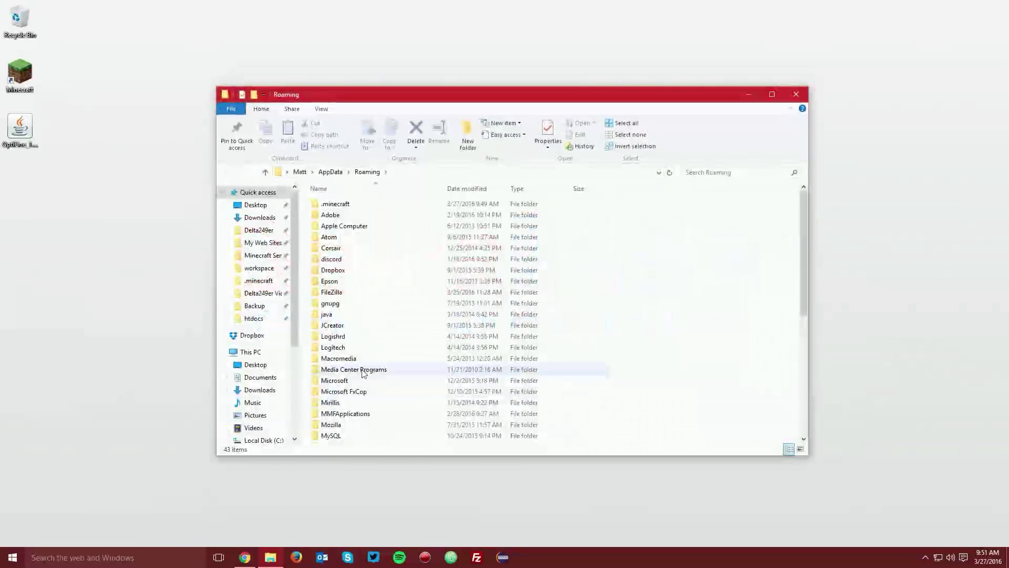
double_click(327, 206)
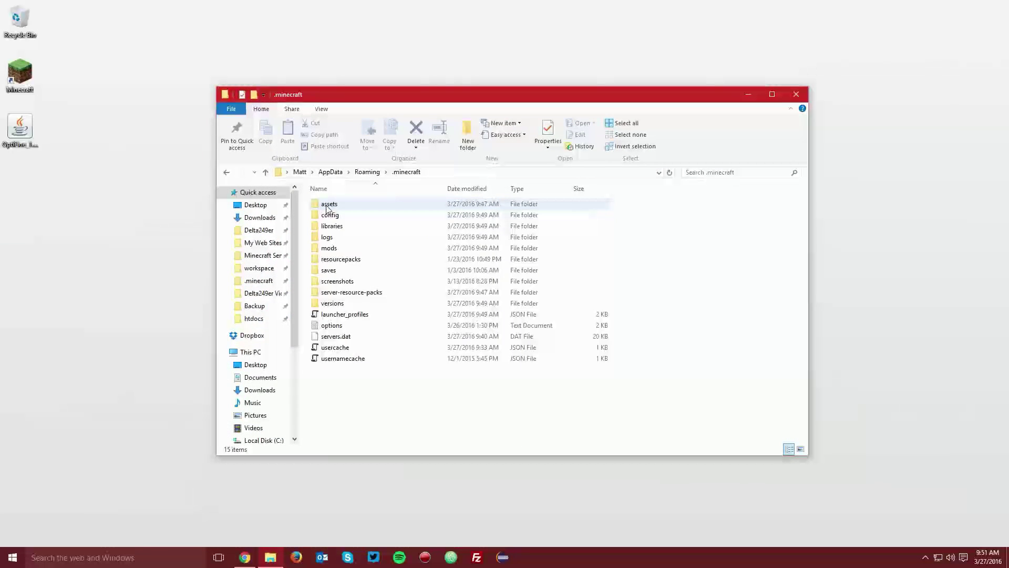
- Move the OptiFine jar from the desktop into the mods folder and close the folder window
left_click(331, 250)
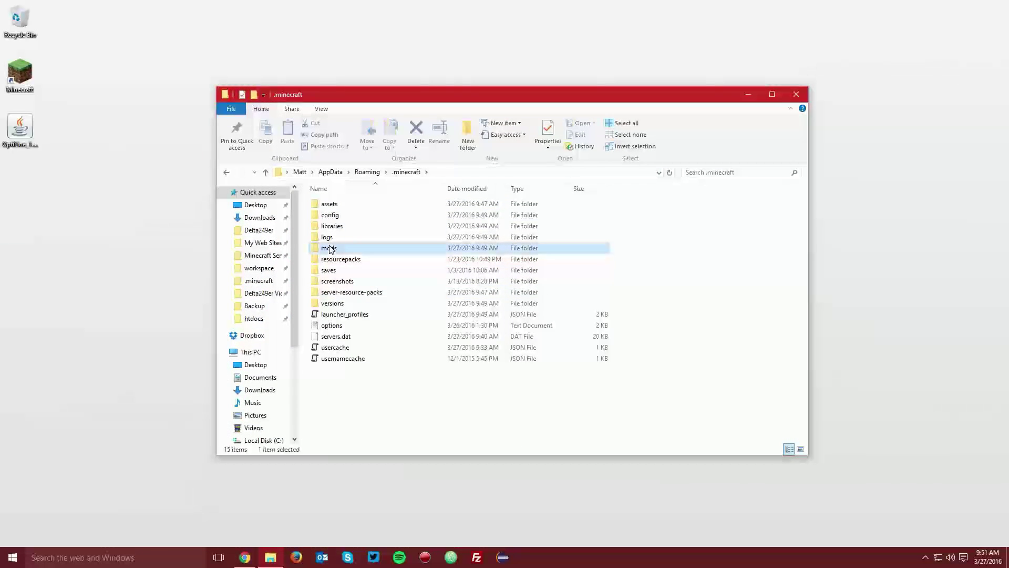
double_click(330, 249)
left_click_drag(18, 129, 447, 258)
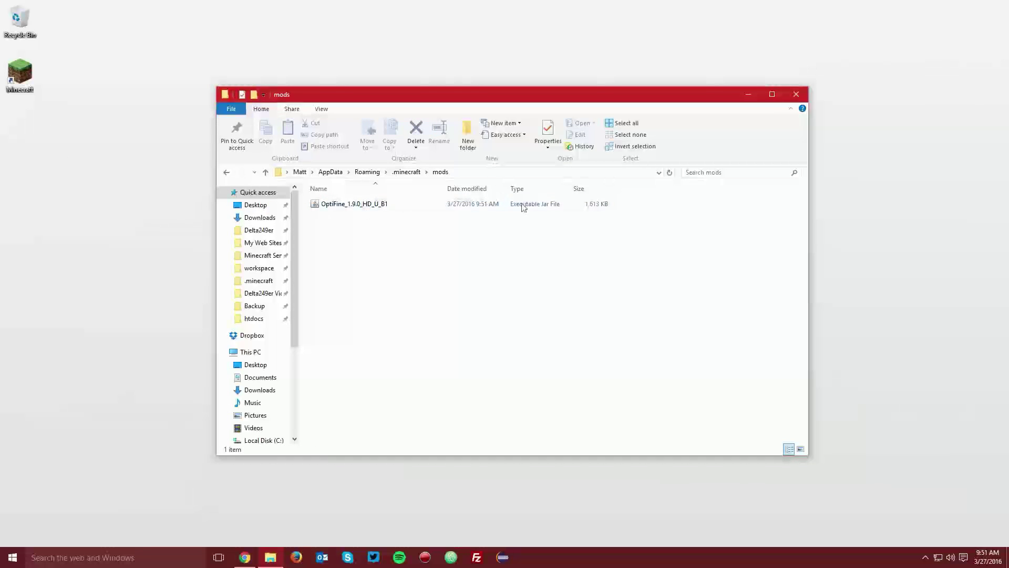
left_click(796, 98)
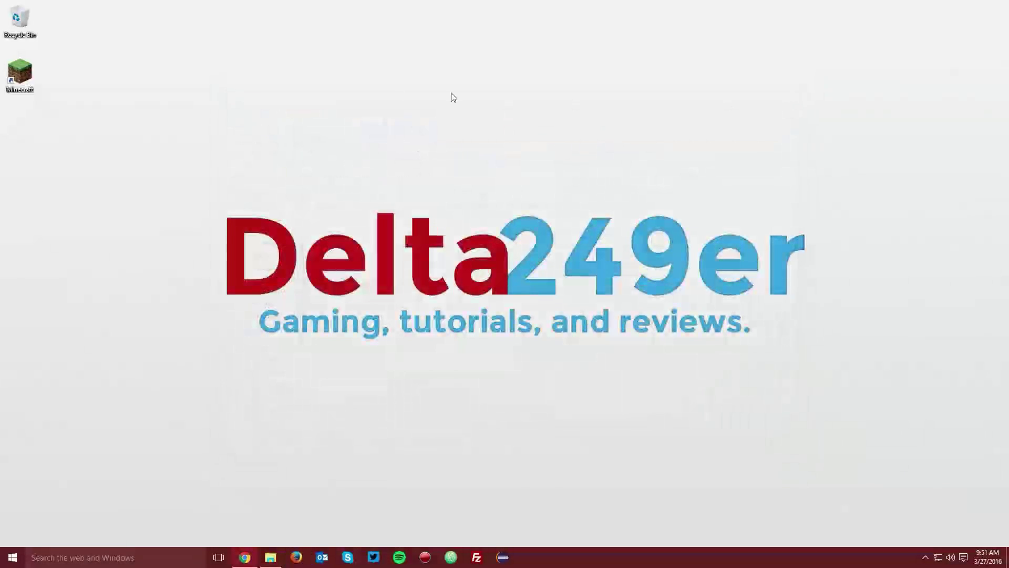
- Start Minecraft 1.9 from the launcher with the forge profile and check the list of loaded mods
double_click(20, 73)
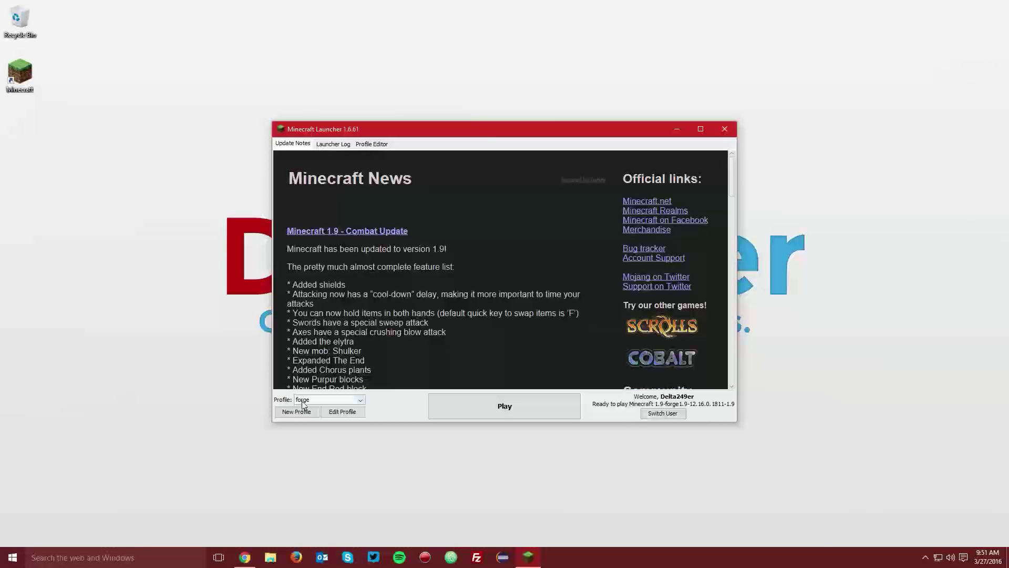
left_click(525, 409)
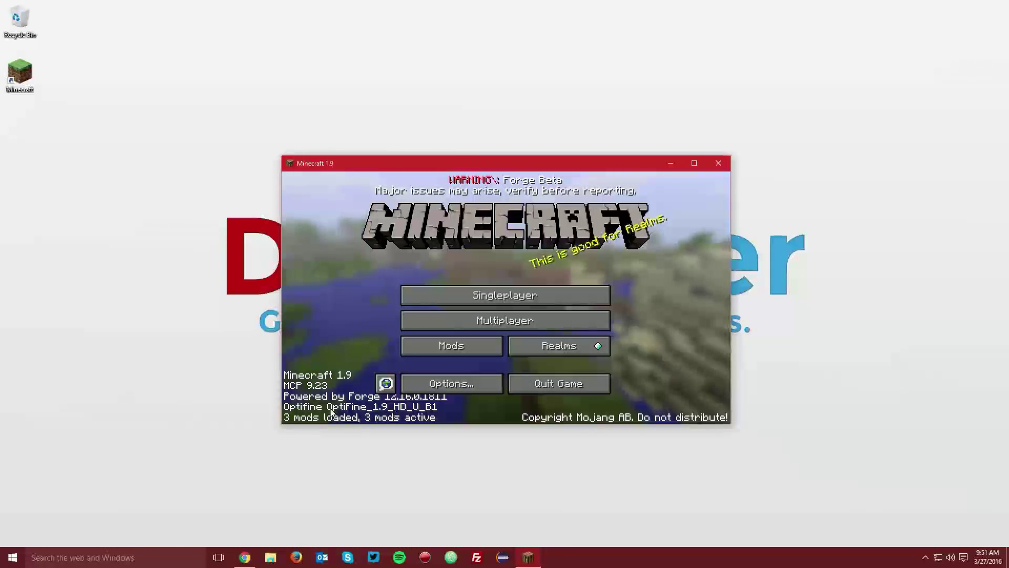
left_click(452, 346)
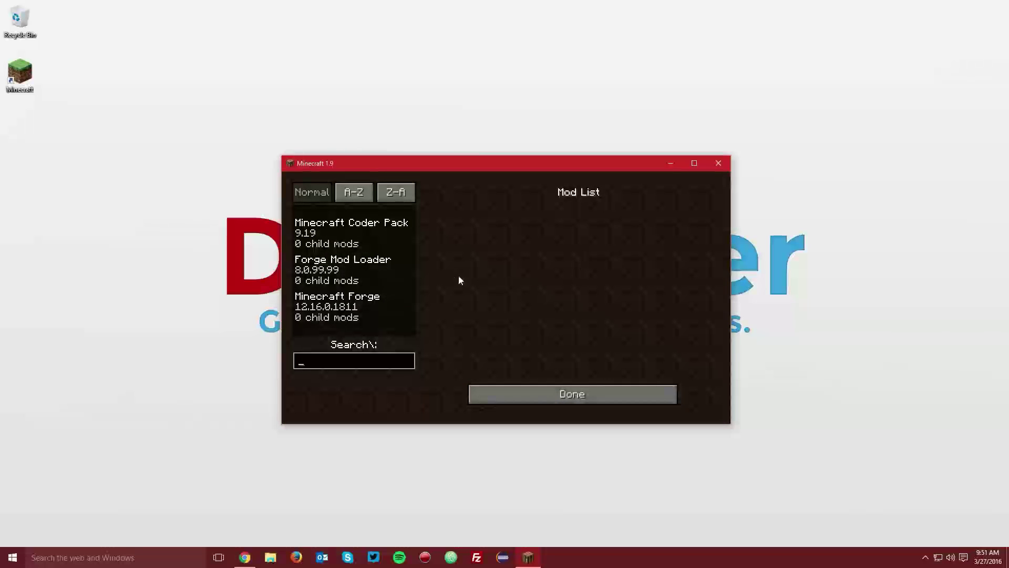
left_click(532, 396)
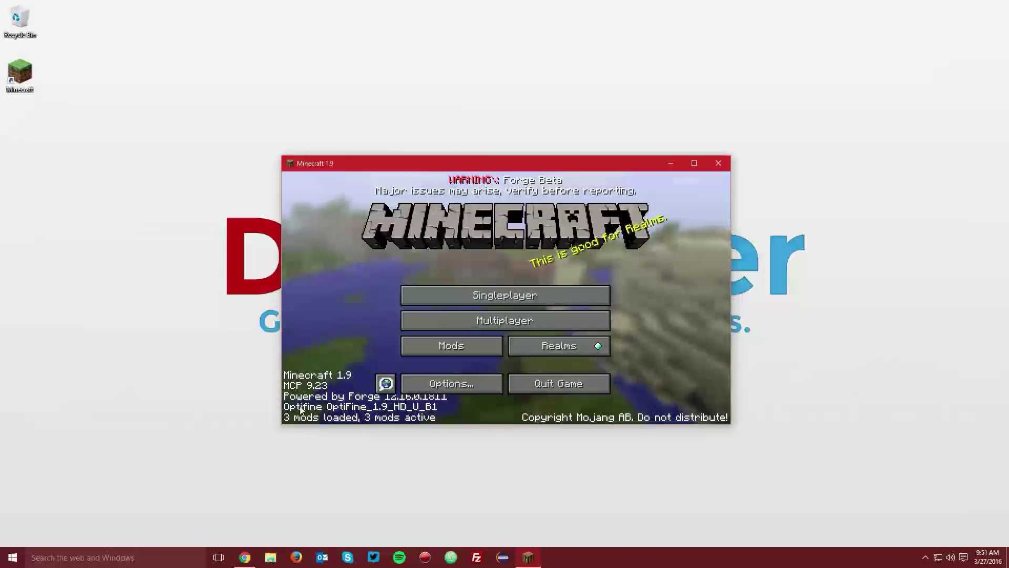
- Load an existing singleplayer world and show the debug information overlay
left_click(486, 300)
double_click(437, 231)
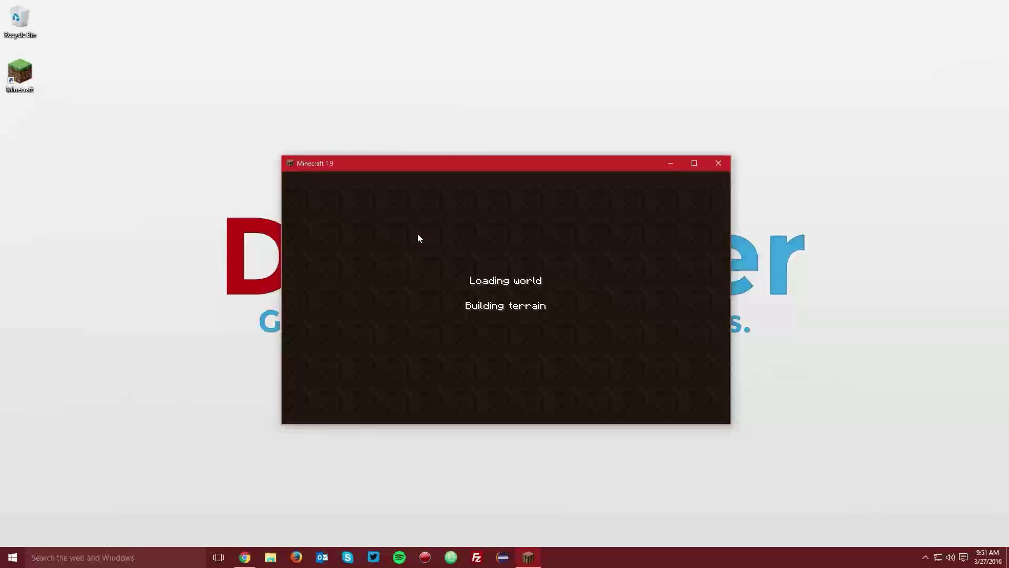
key("F3")
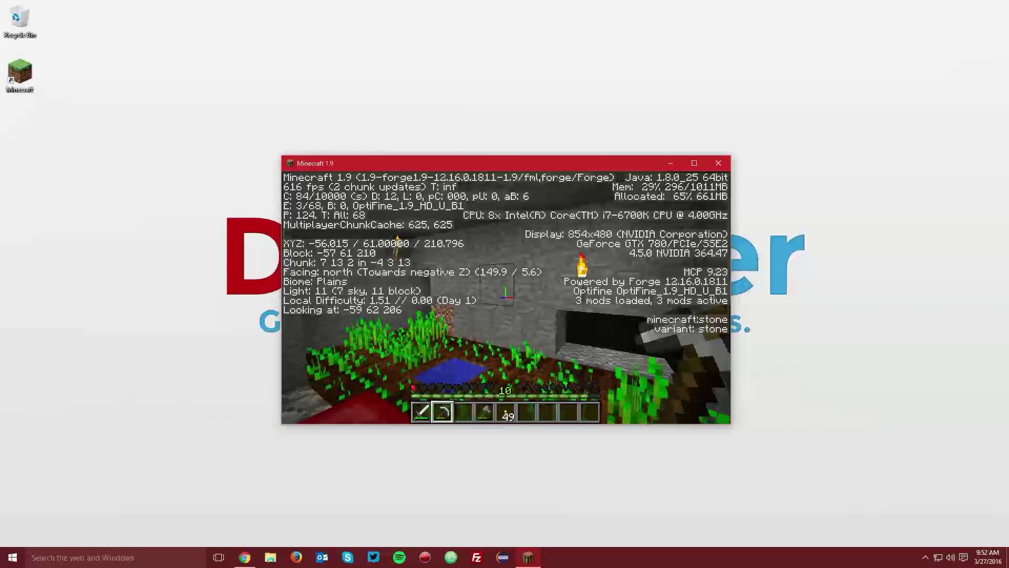
- Pause the game and review the OptiFine video settings, then return to the game options
key("Escape")
left_click(449, 333)
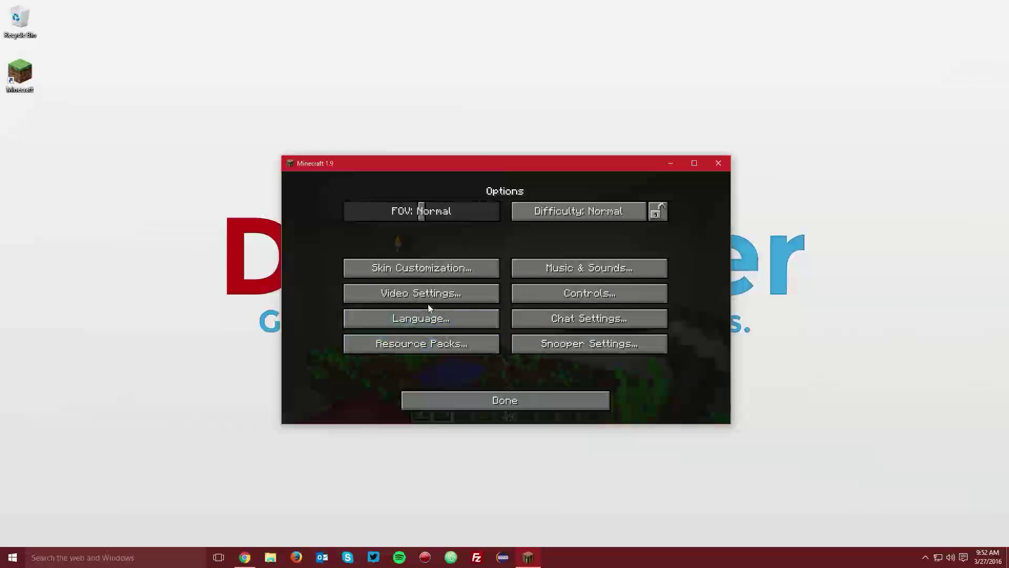
left_click(428, 296)
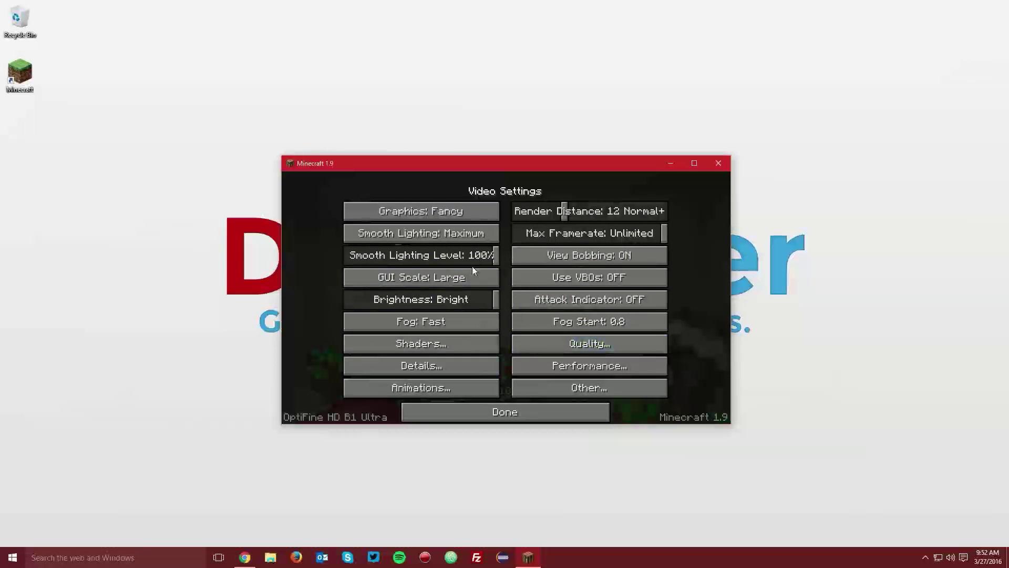
left_click(503, 409)
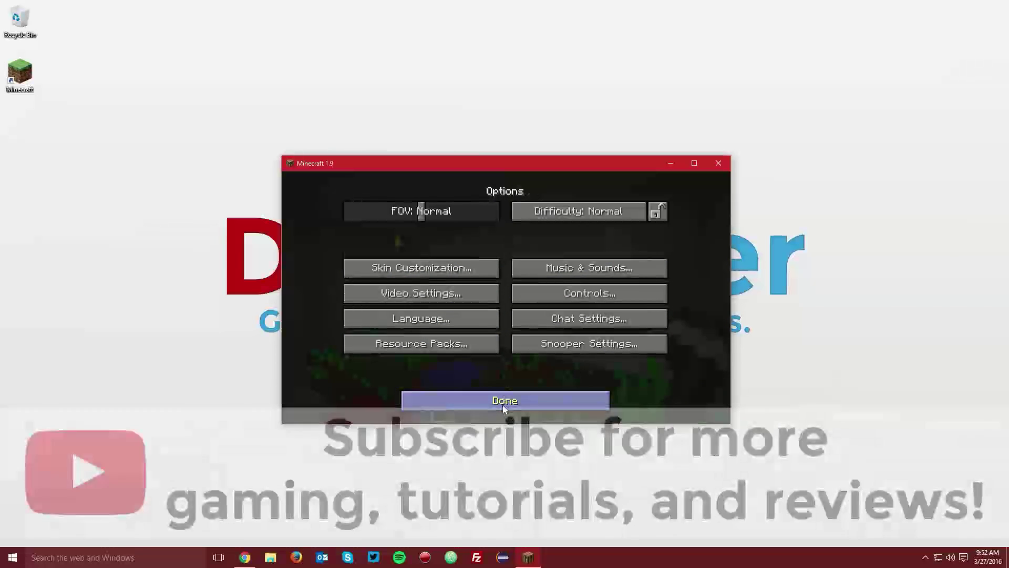